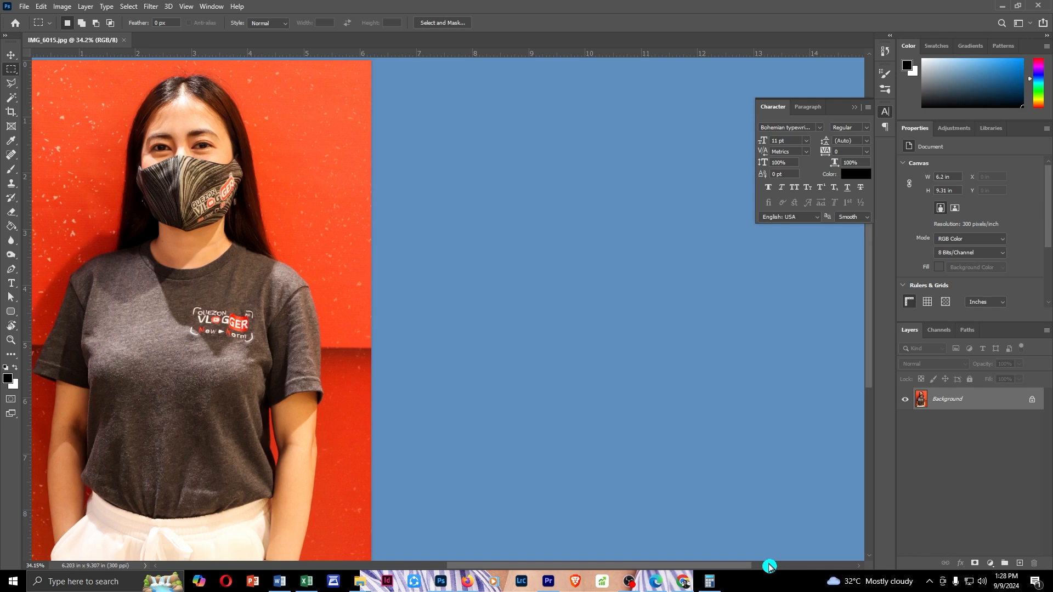
Switch to Excel and start background removal on the portrait picture in the sheet
click(306, 582)
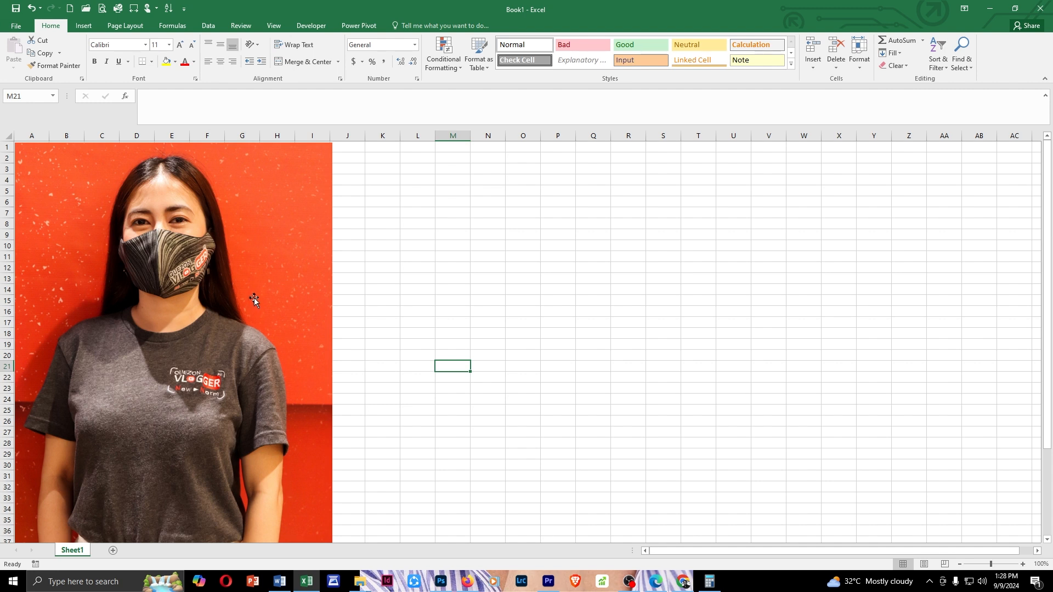
click(262, 274)
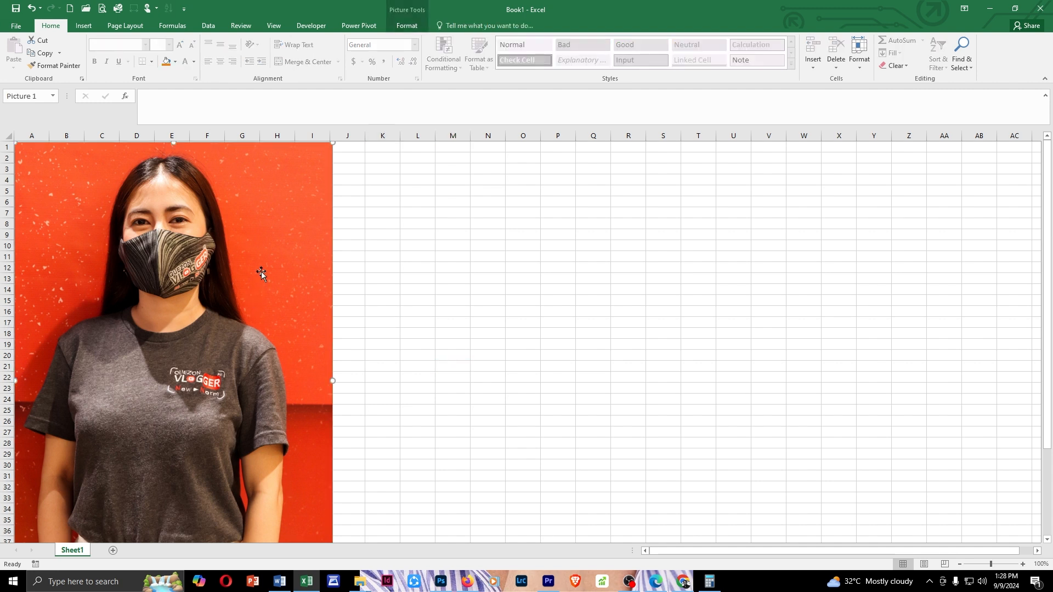
click(409, 26)
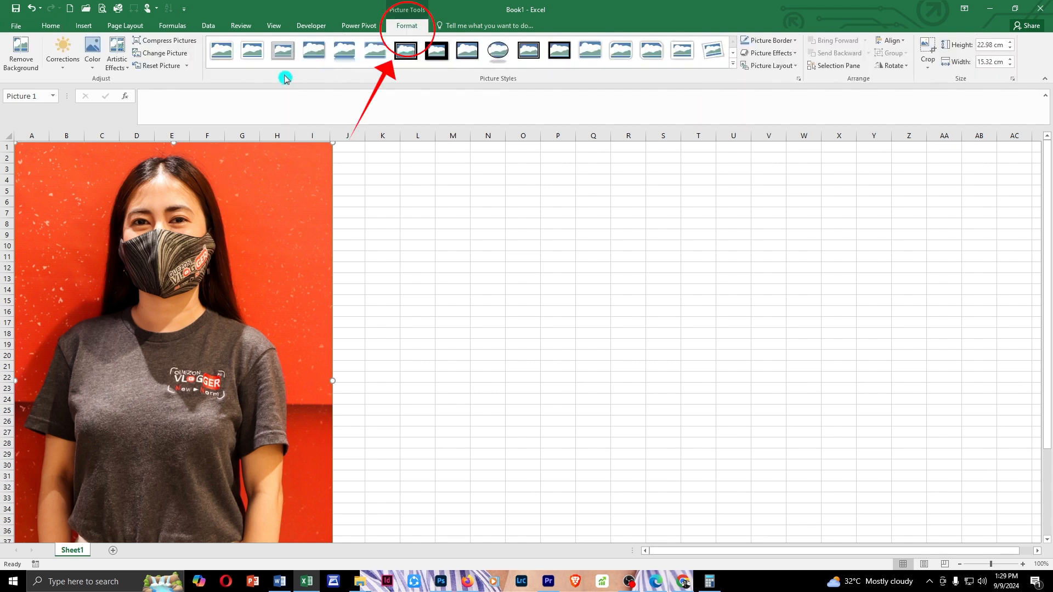
click(28, 71)
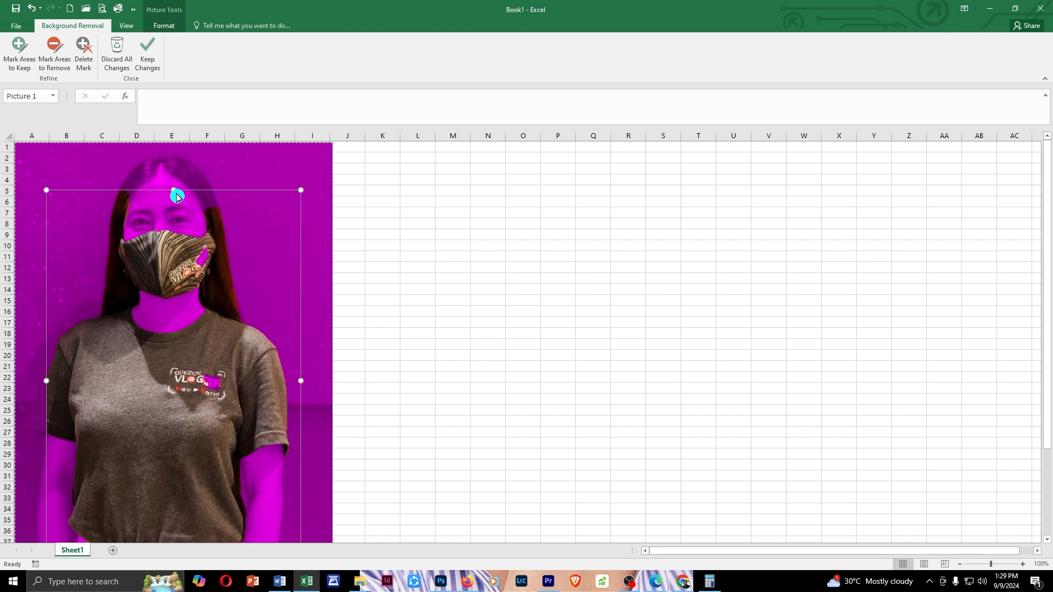
Extend the background removal frame above the woman's head and past her sleeve, and keep the changes
drag(173, 190, 181, 154)
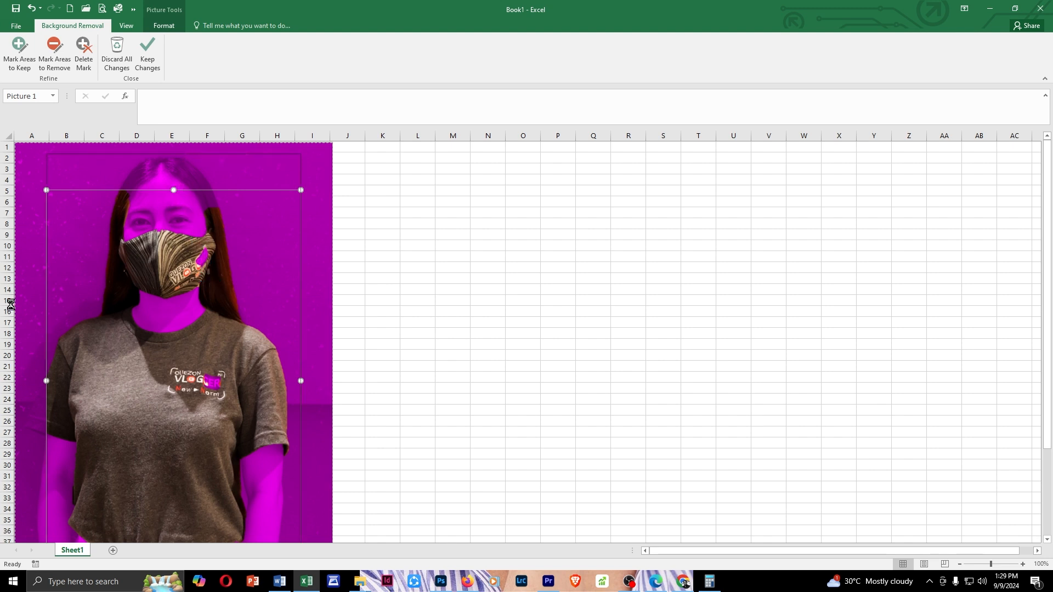
drag(47, 362, 23, 363)
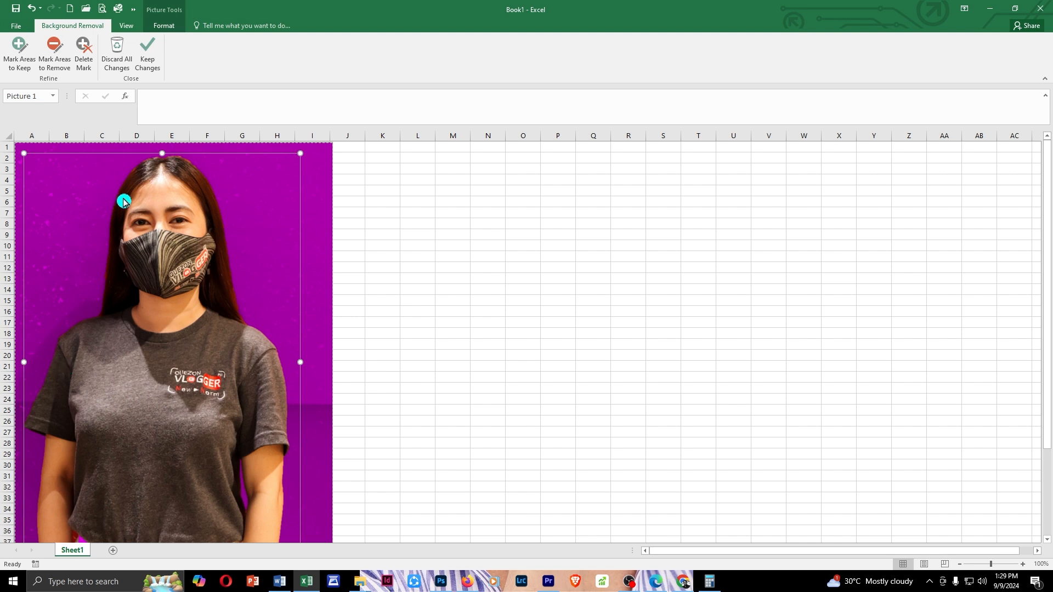
click(149, 67)
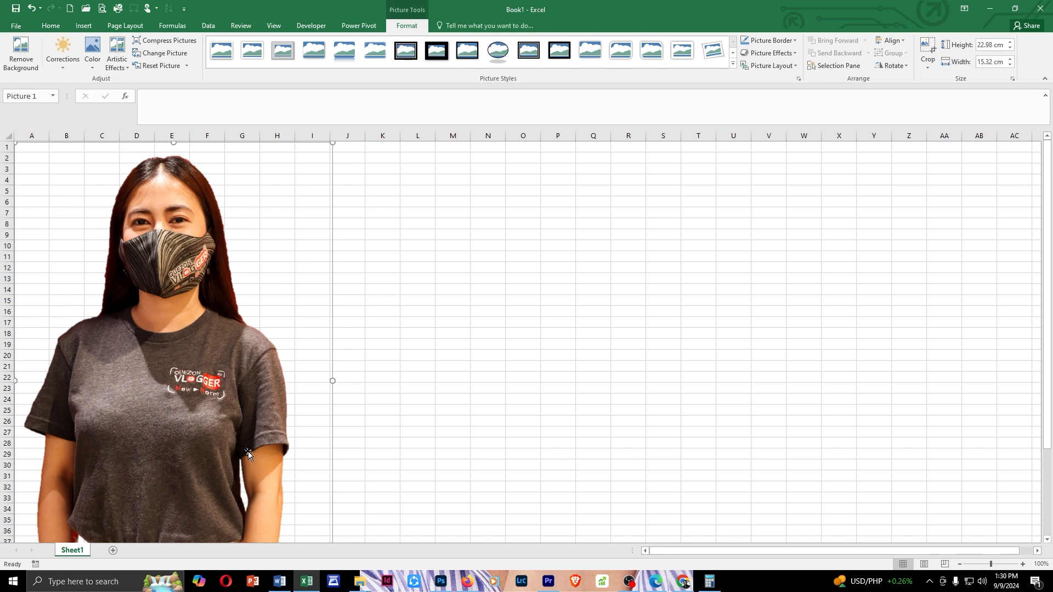
Switch to Photoshop, duplicate the Background layer and hide the original
key(alt+Tab)
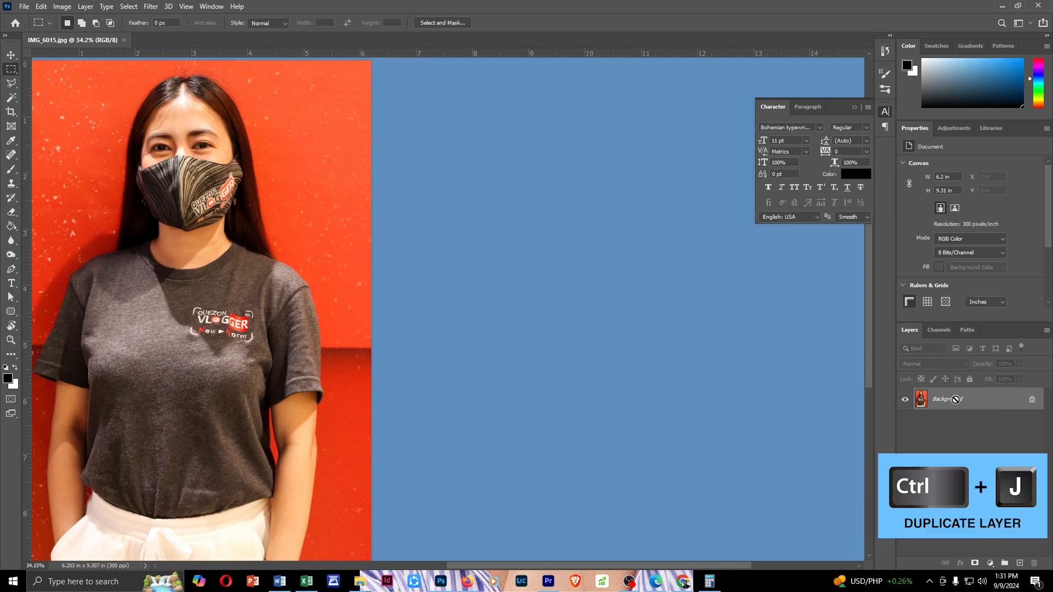
key(ctrl+j)
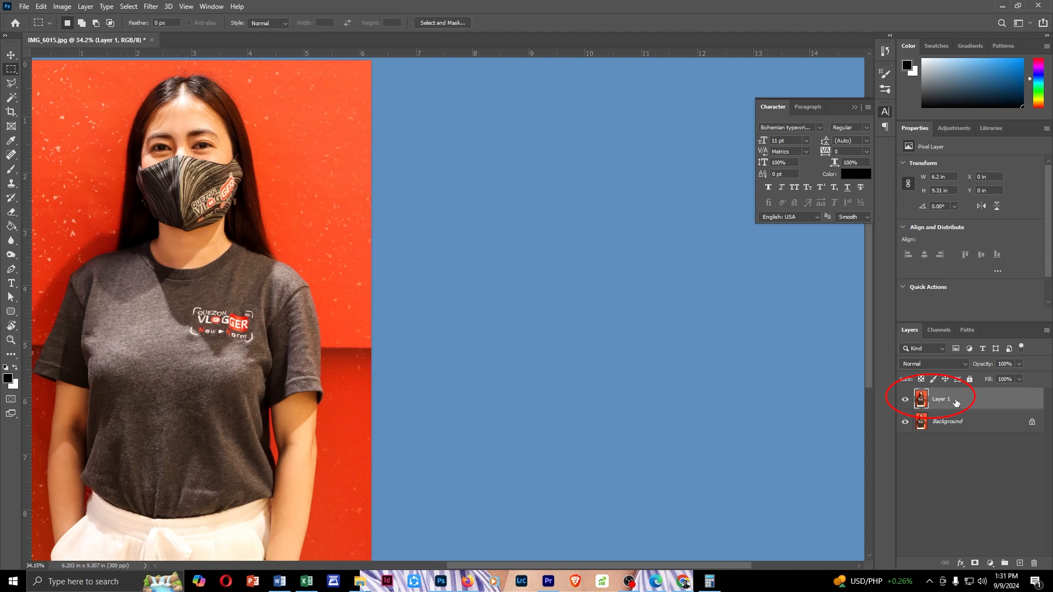
click(906, 422)
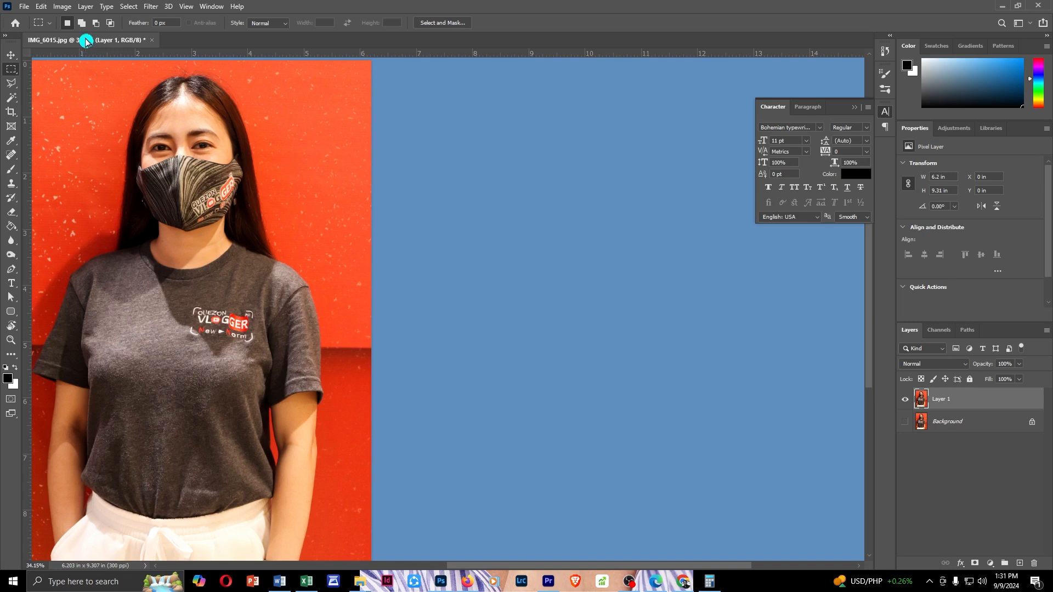
Select the woman with Select Subject and refine the selection in Select and Mask with Smooth 1 and Feather 1 px
click(129, 8)
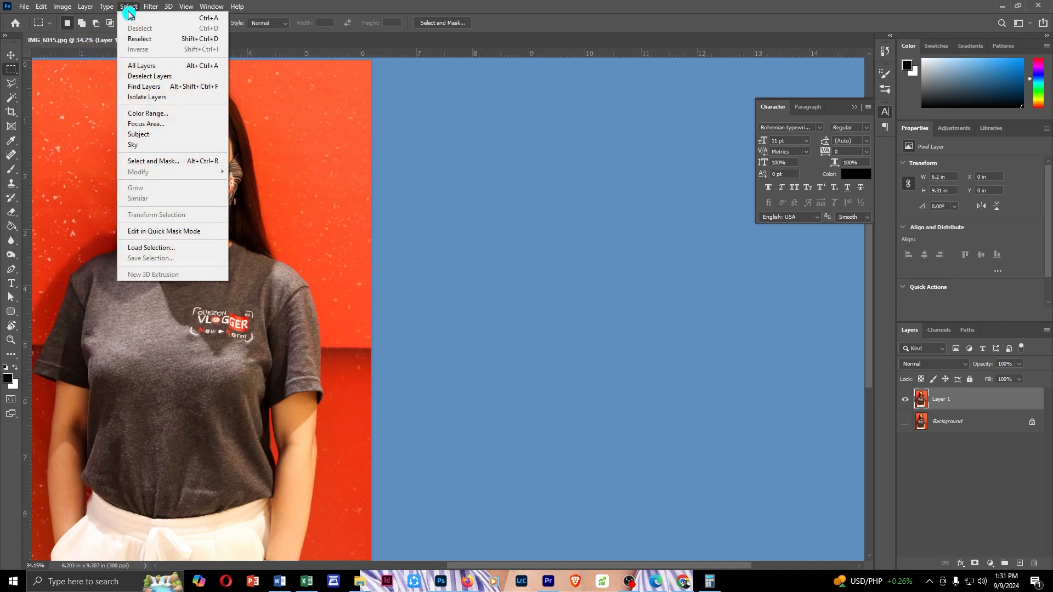
click(171, 136)
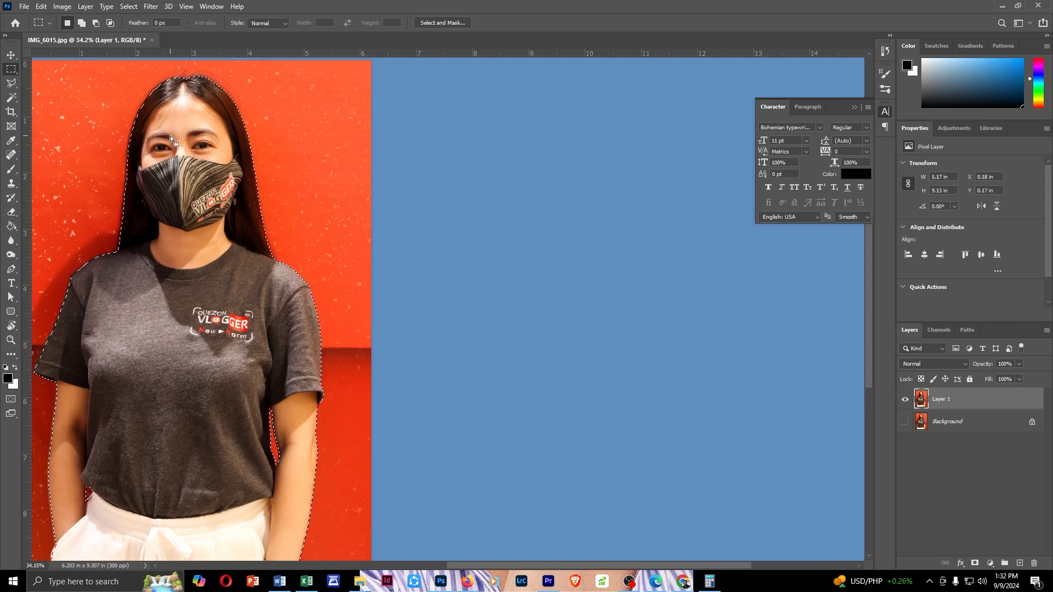
click(131, 8)
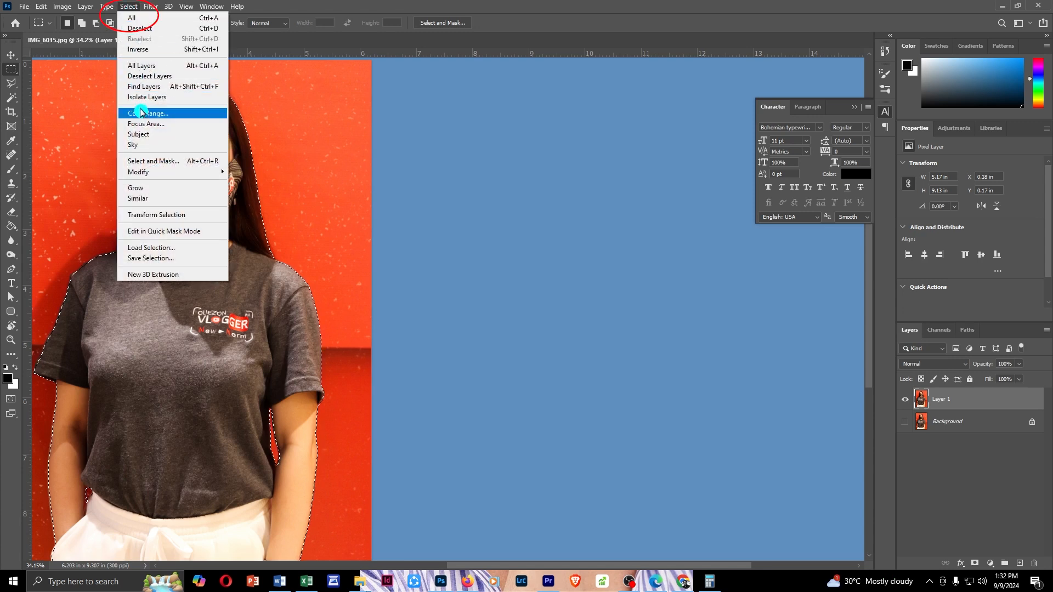
click(168, 162)
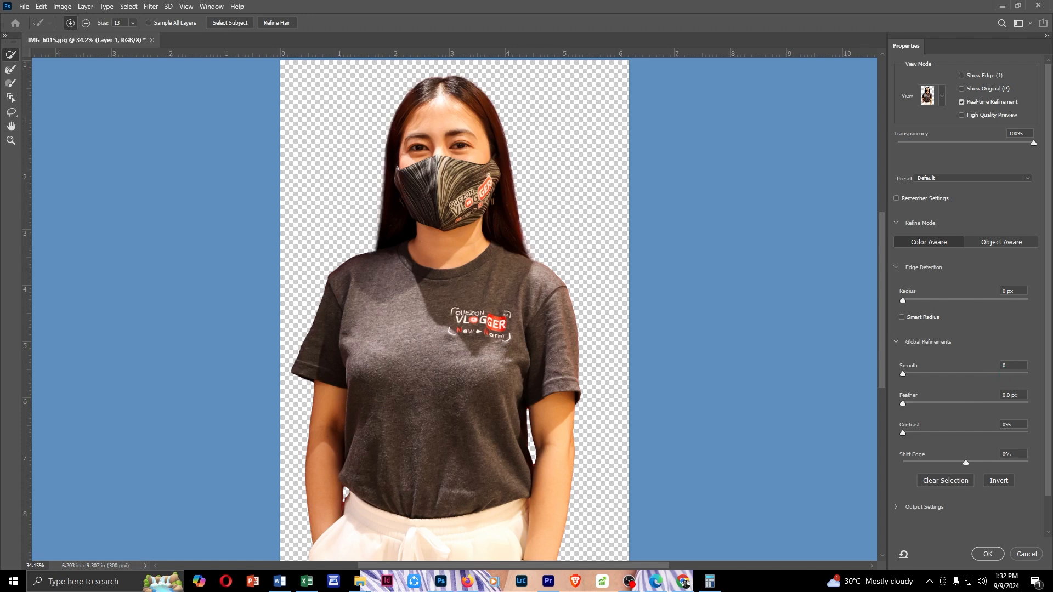
click(948, 366)
text(1)
key(Tab)
text(1)
click(988, 556)
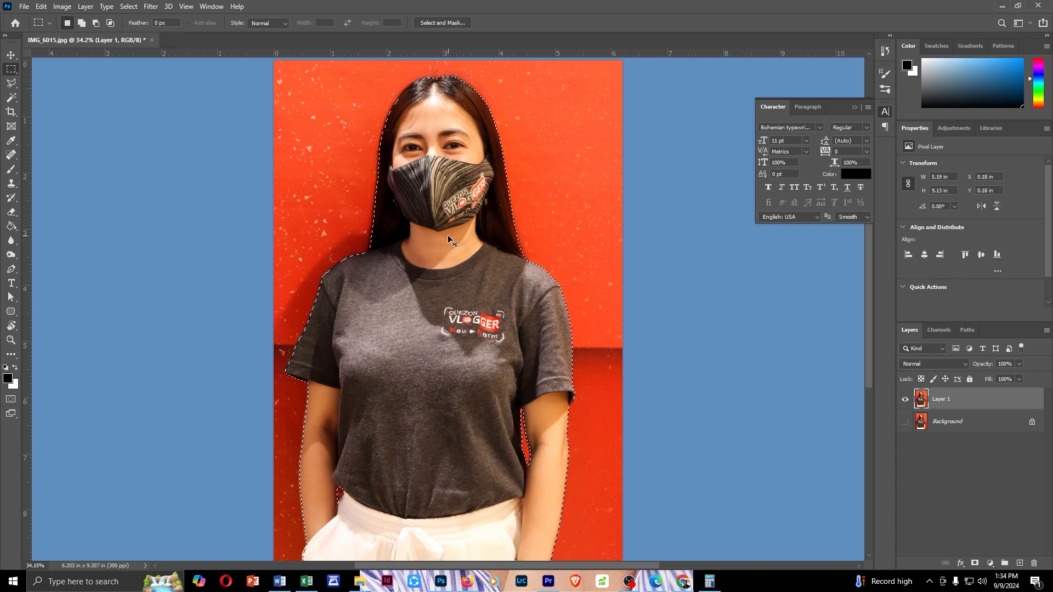
Copy the selected woman onto a new layer and hide Layer 1 beneath it
key(ctrl+j)
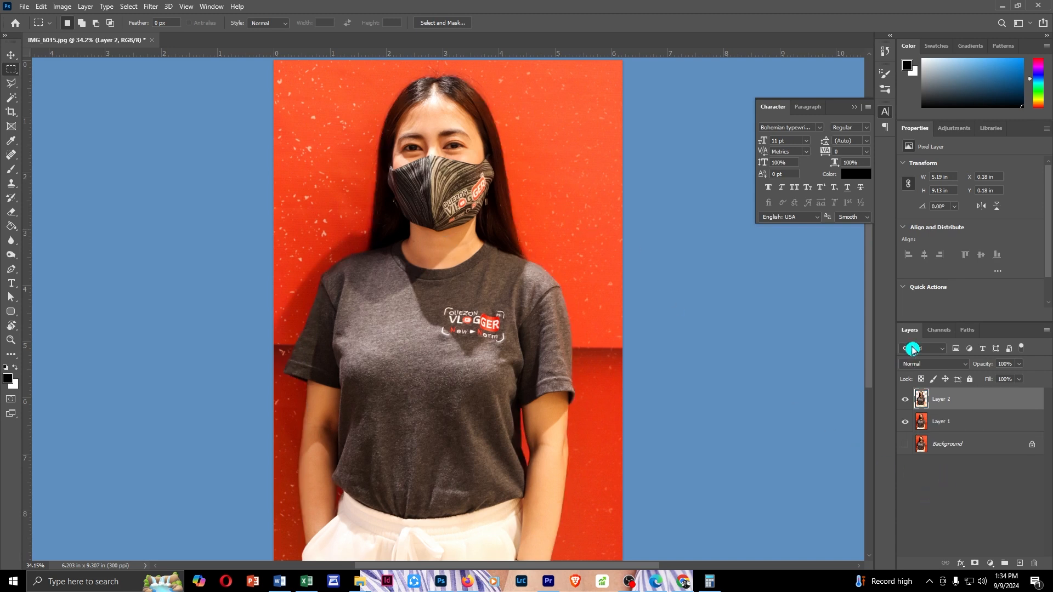
click(952, 427)
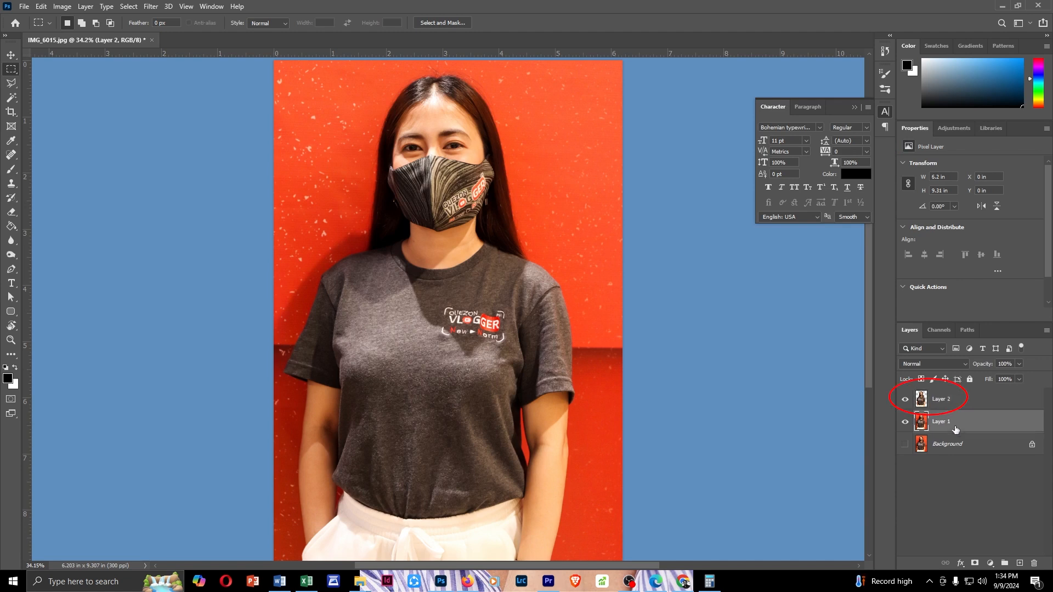
click(945, 406)
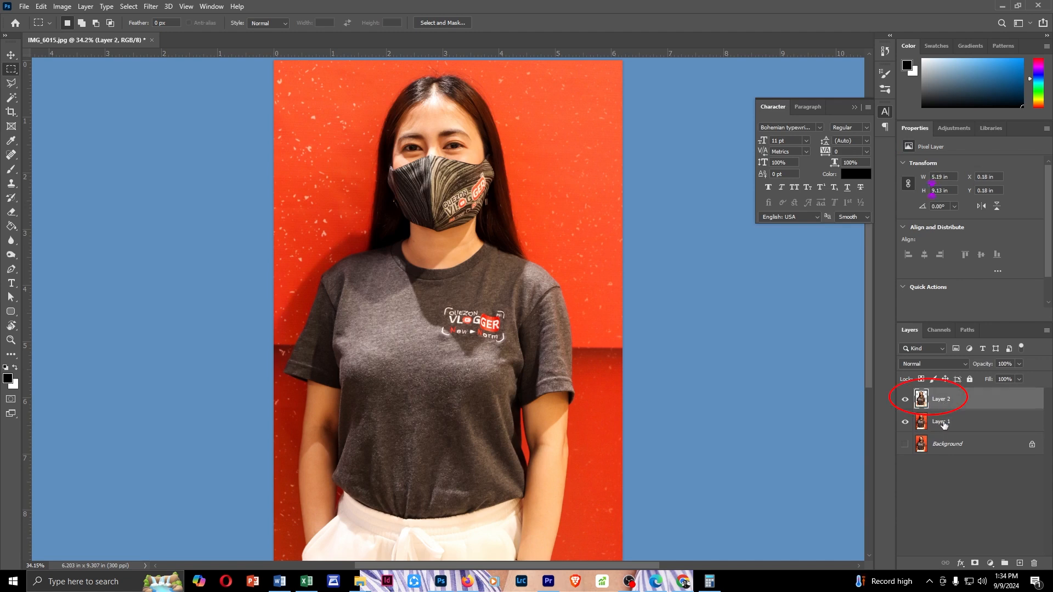
click(906, 423)
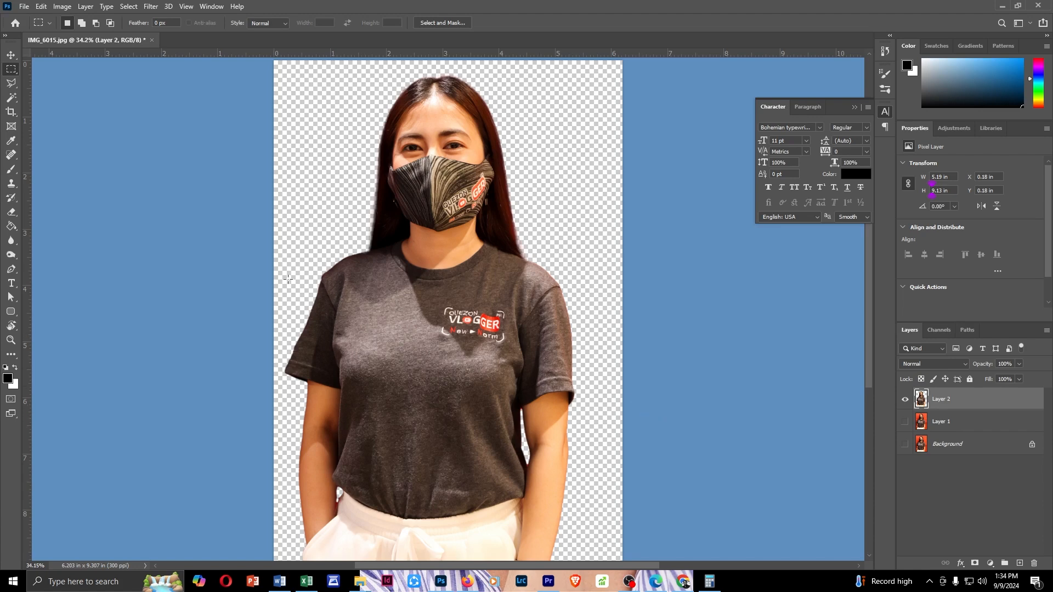
click(24, 7)
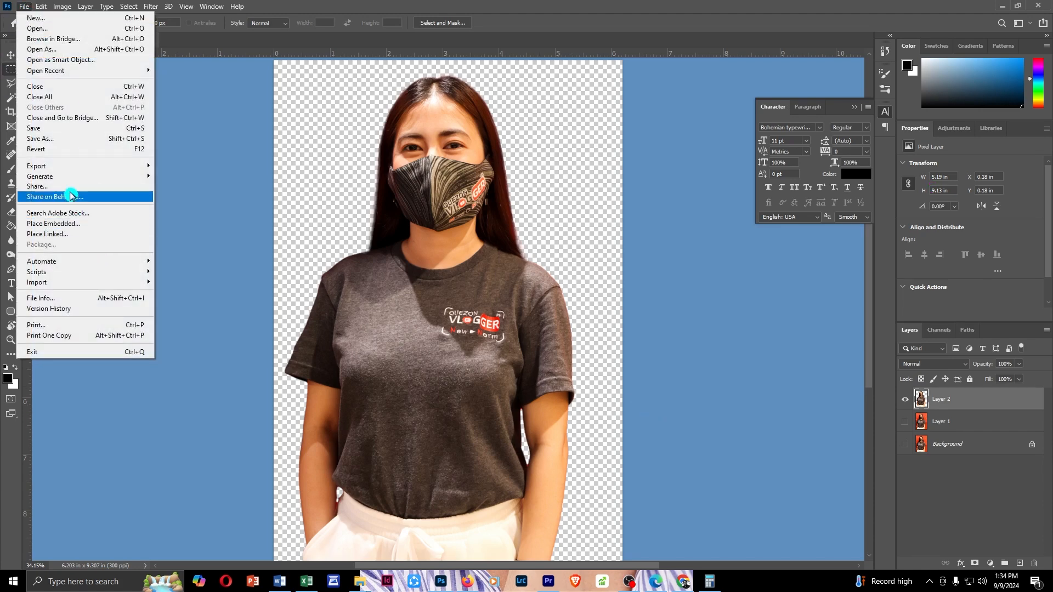
click(70, 139)
click(116, 464)
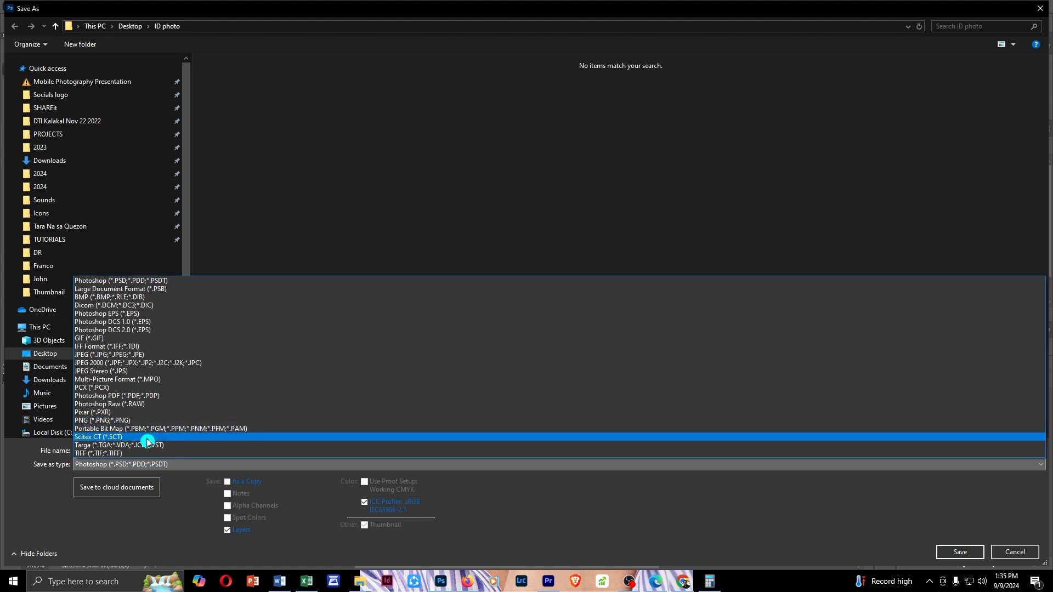
click(1004, 556)
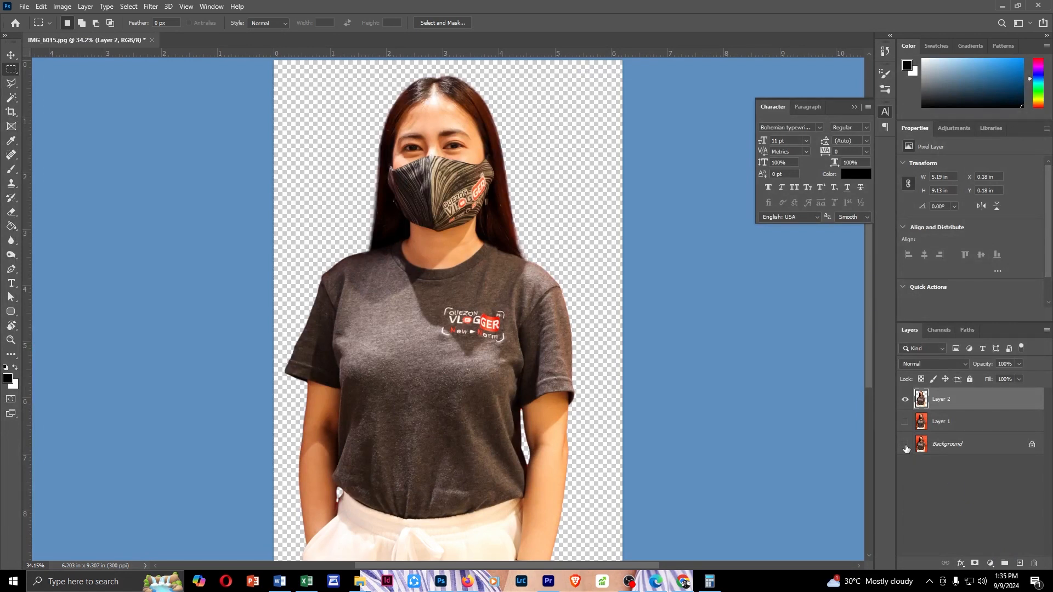
Show the Background layer, fill its whole canvas with the white Background Color, and clear the selection
click(906, 445)
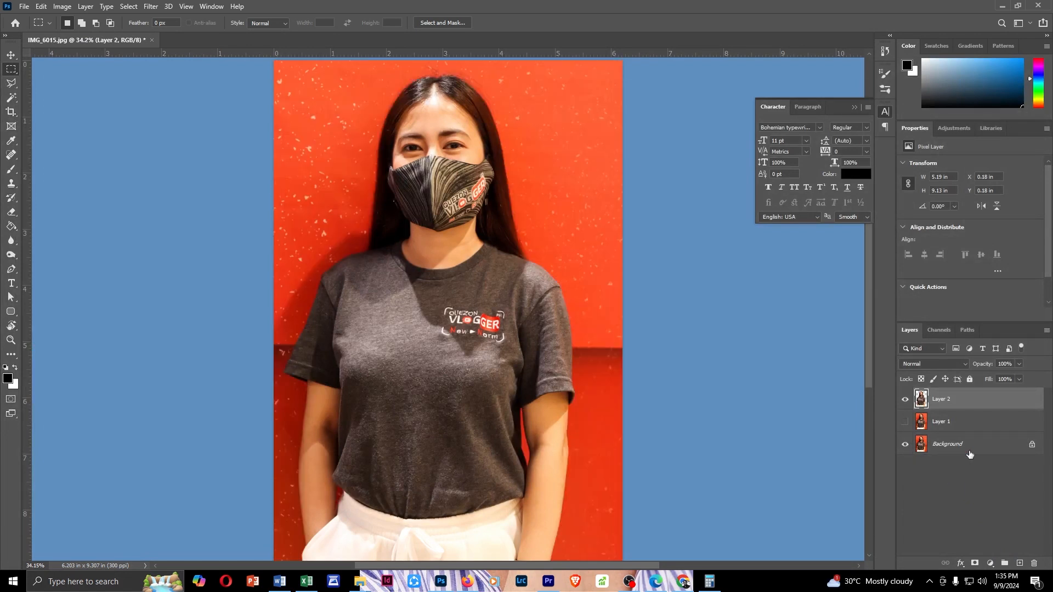
click(934, 452)
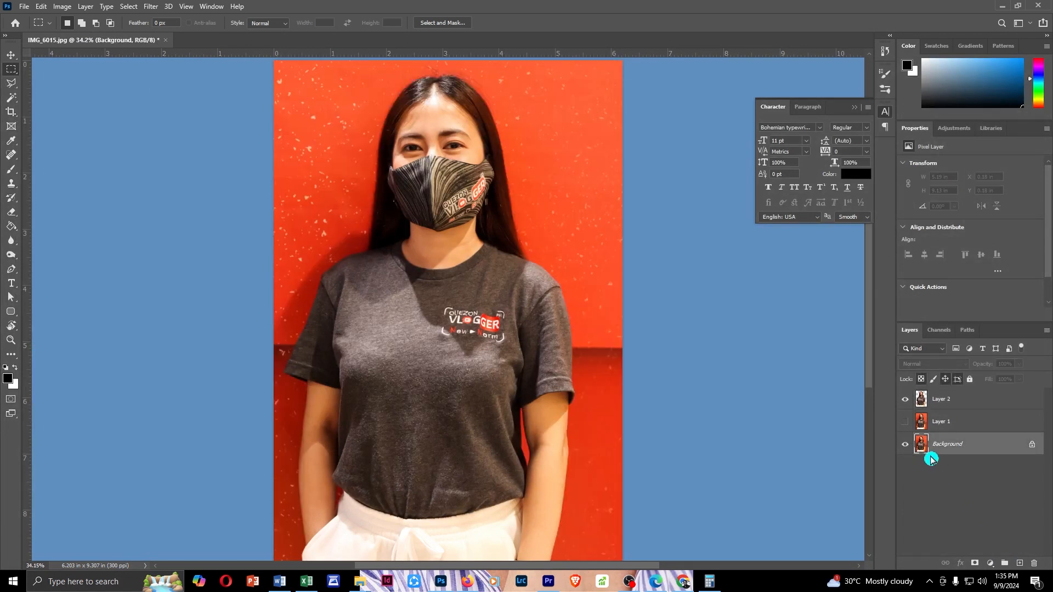
key(ctrl+a)
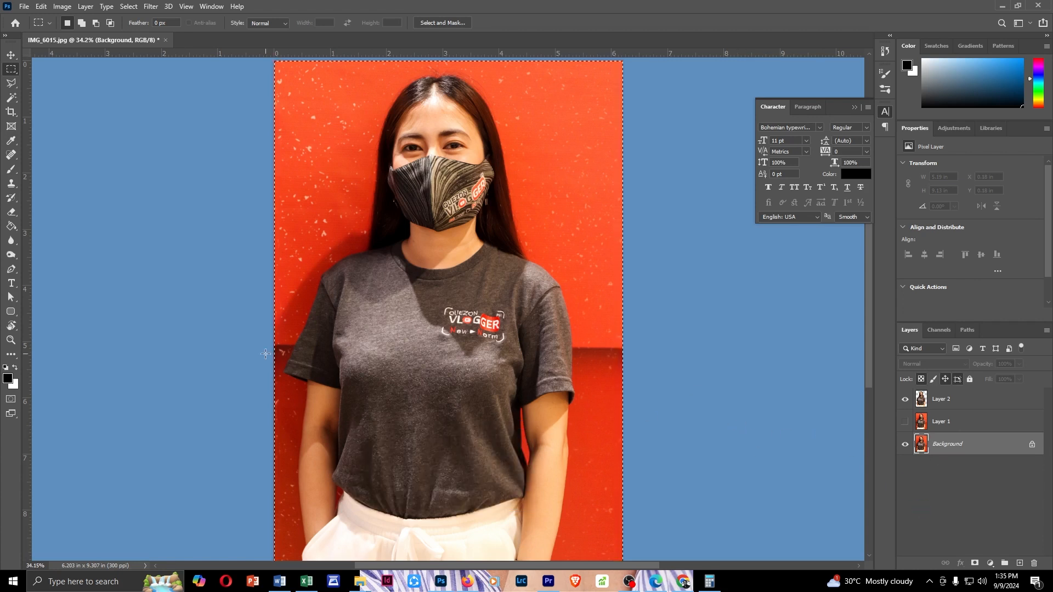
key(shift+F5)
click(519, 155)
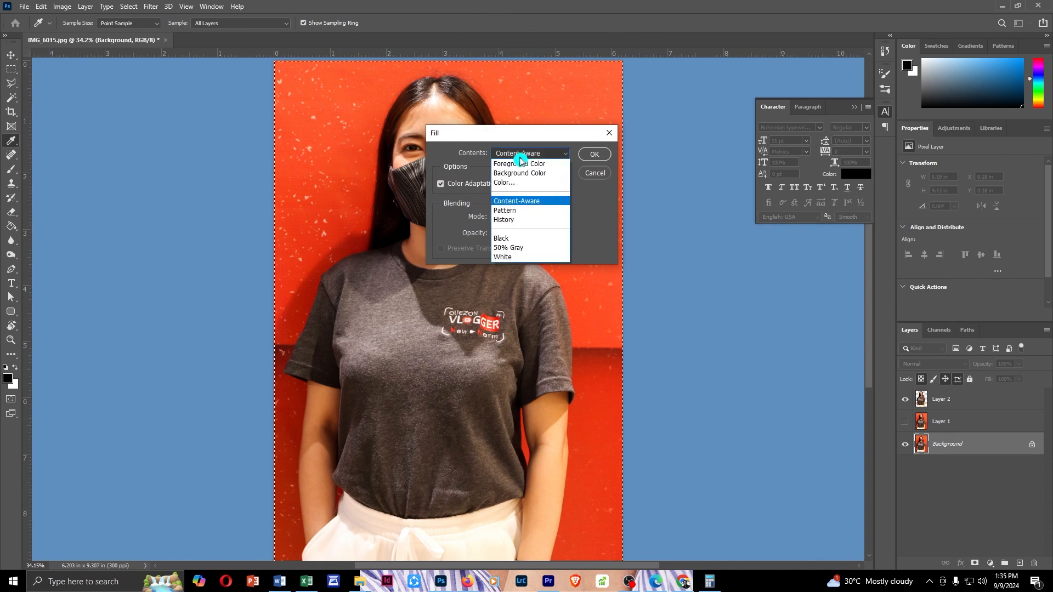
click(526, 174)
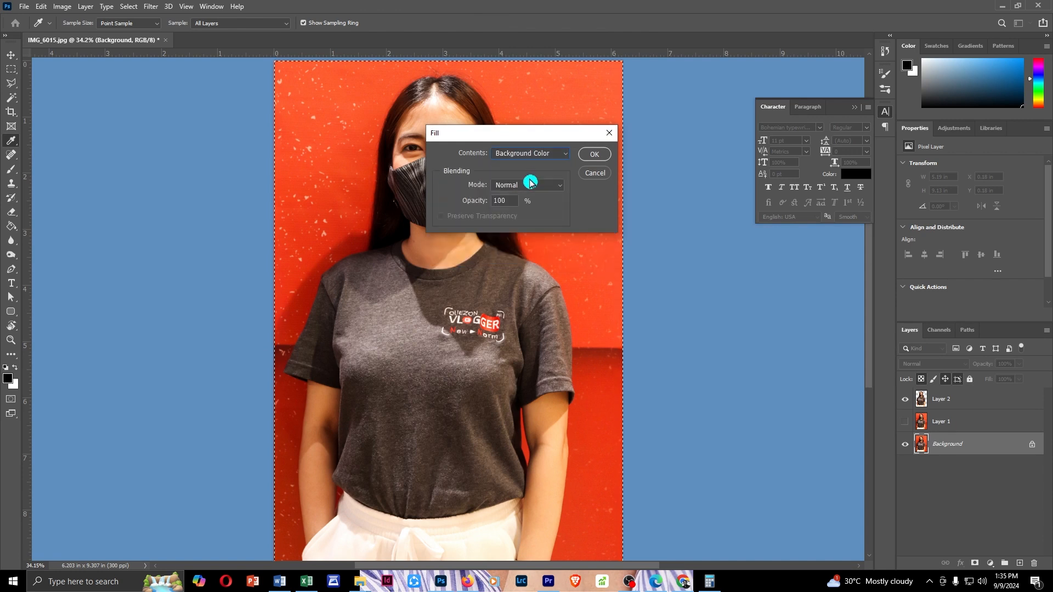
click(593, 159)
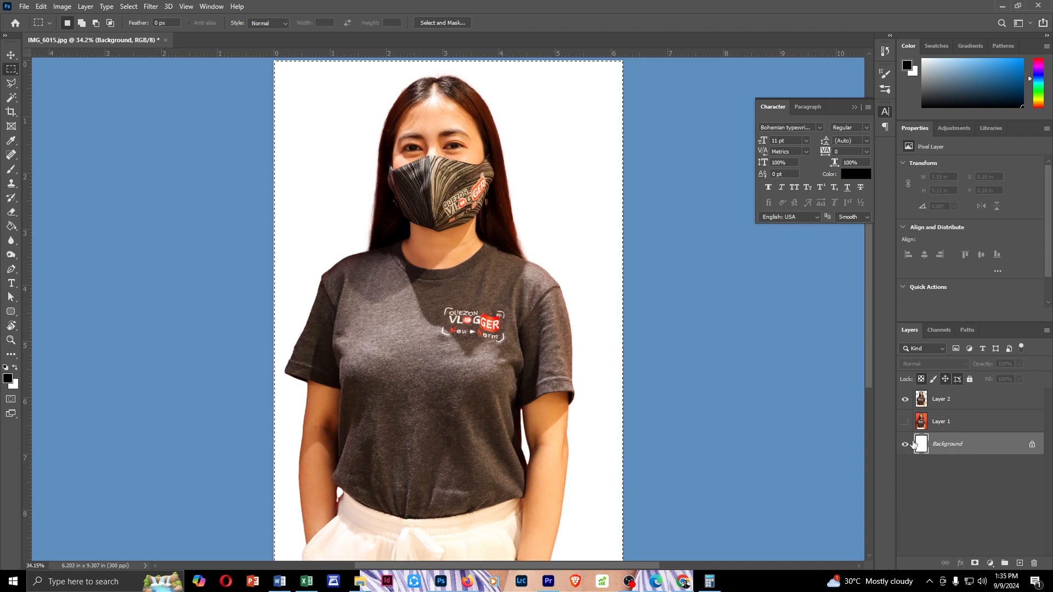
click(141, 272)
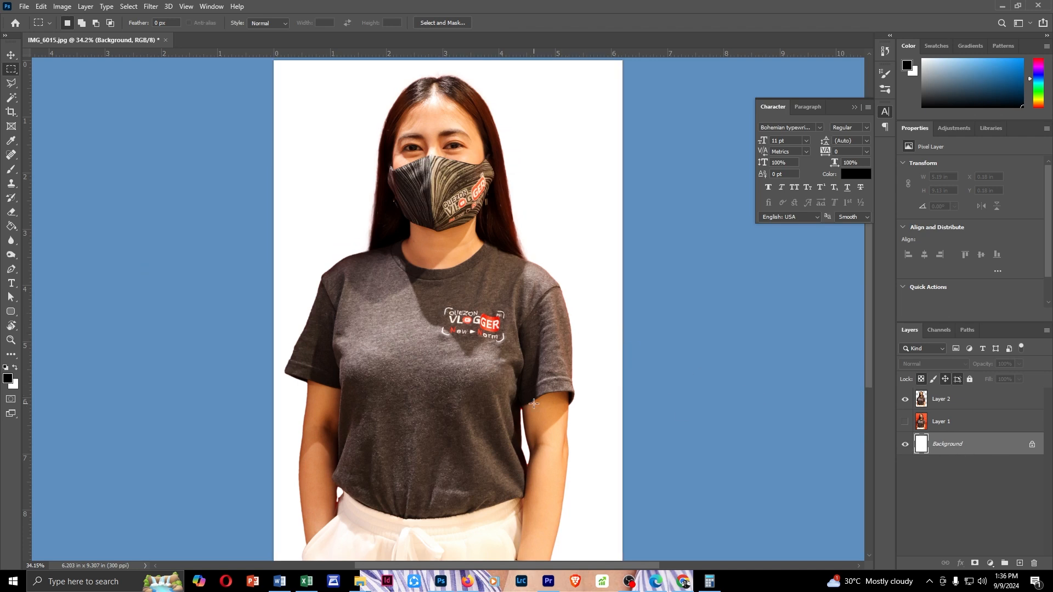
Set the foreground color to #0095ff and fill the Background layer with it using the Paint Bucket
click(8, 379)
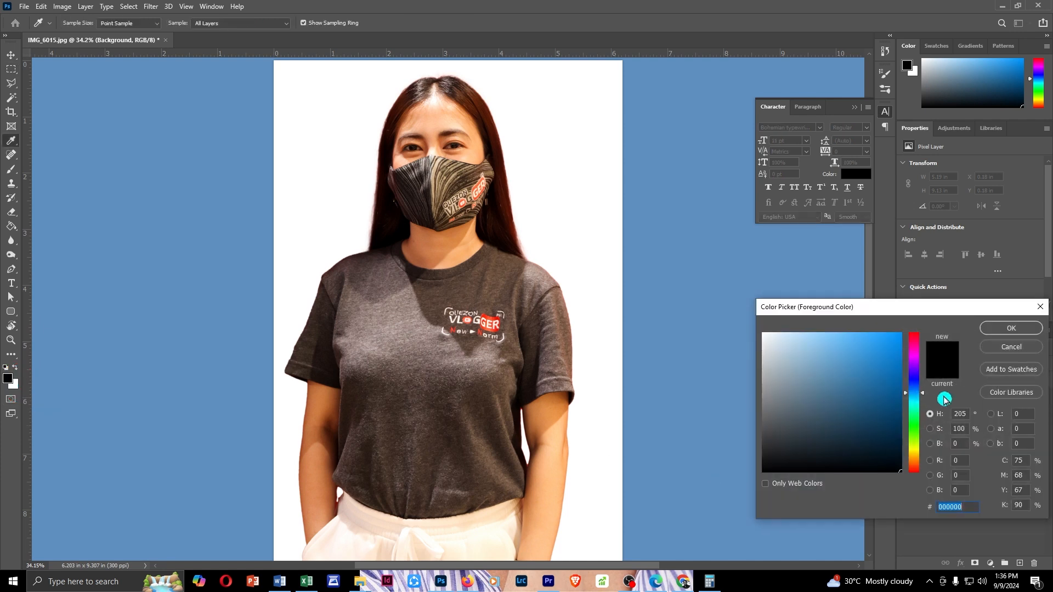
click(893, 349)
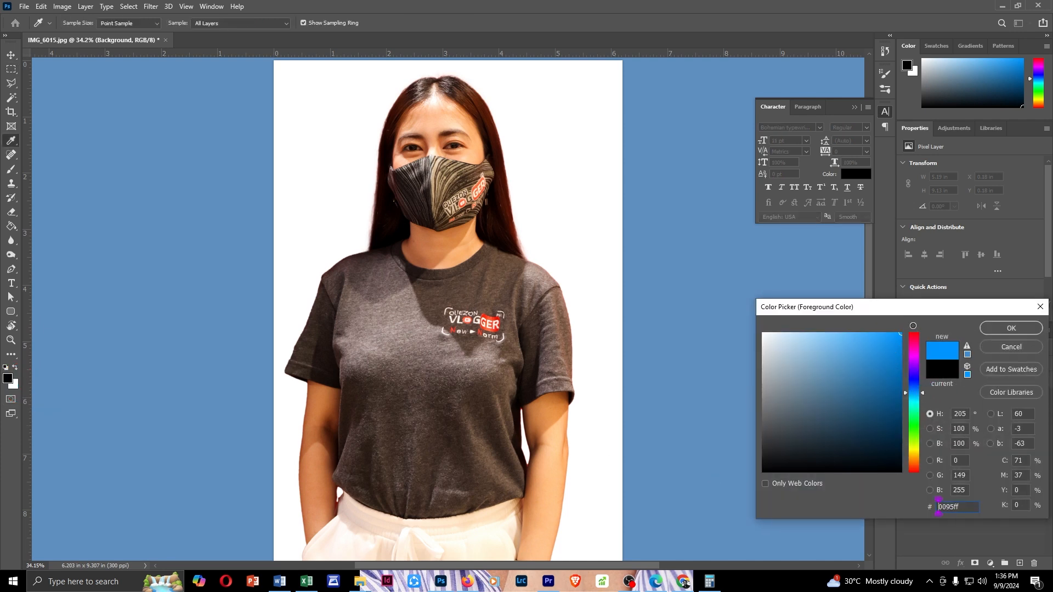
click(1012, 328)
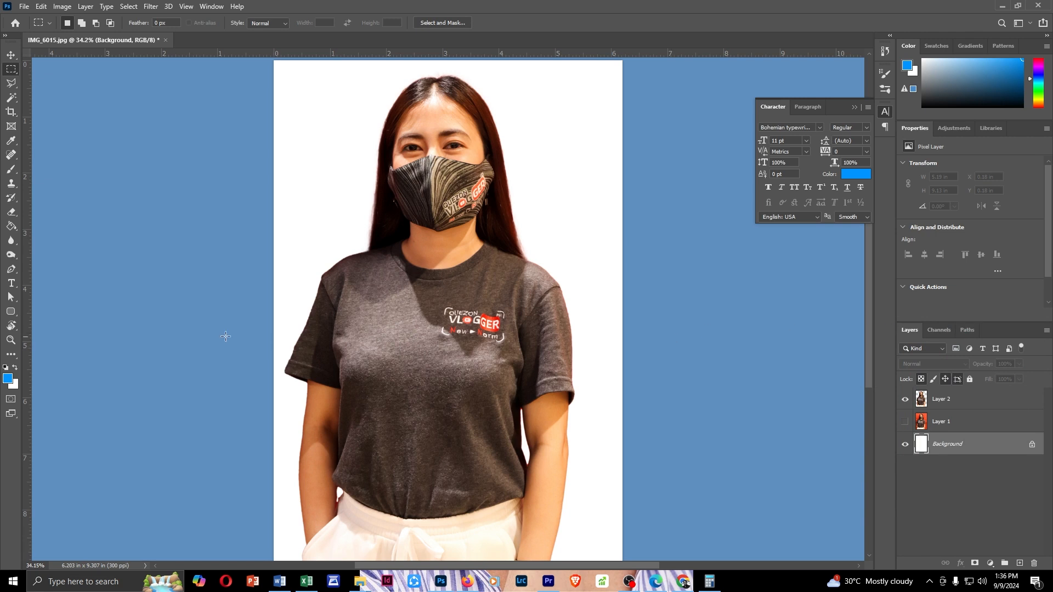
click(16, 230)
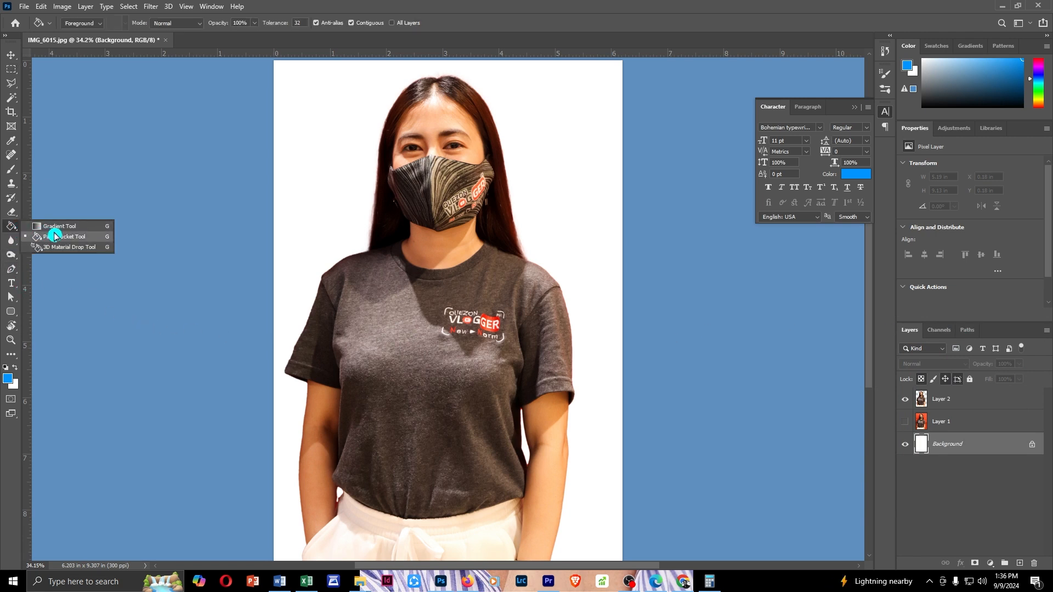
click(95, 242)
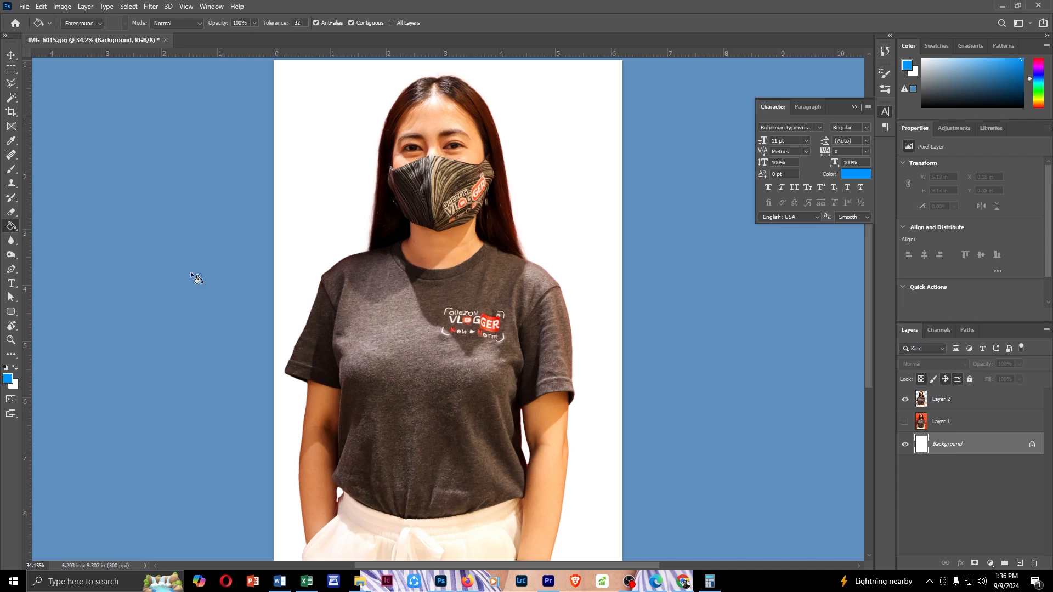
click(340, 192)
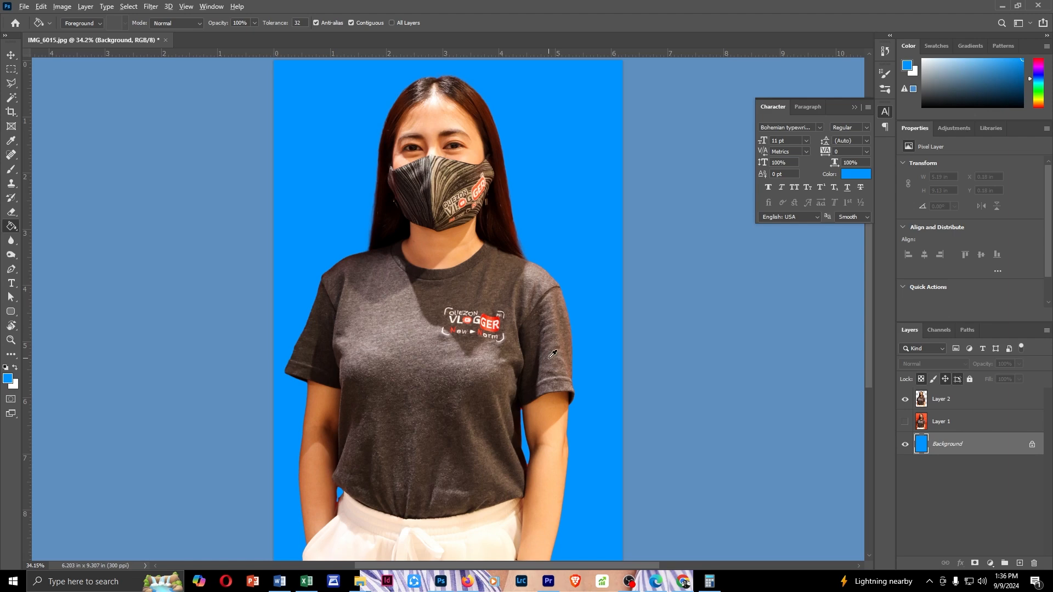
key(alt+Tab)
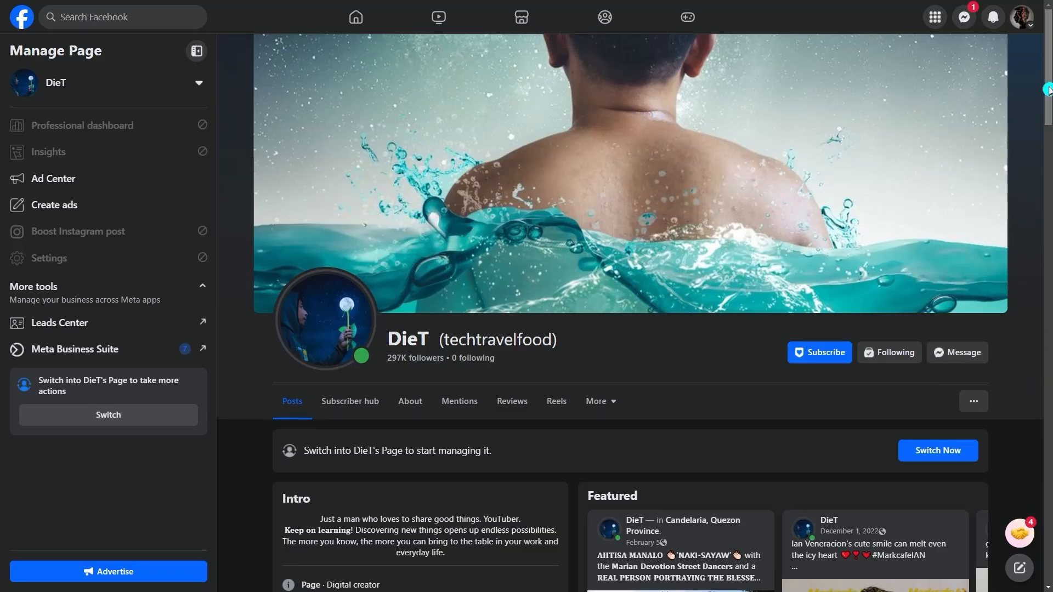
drag(1048, 89, 1048, 110)
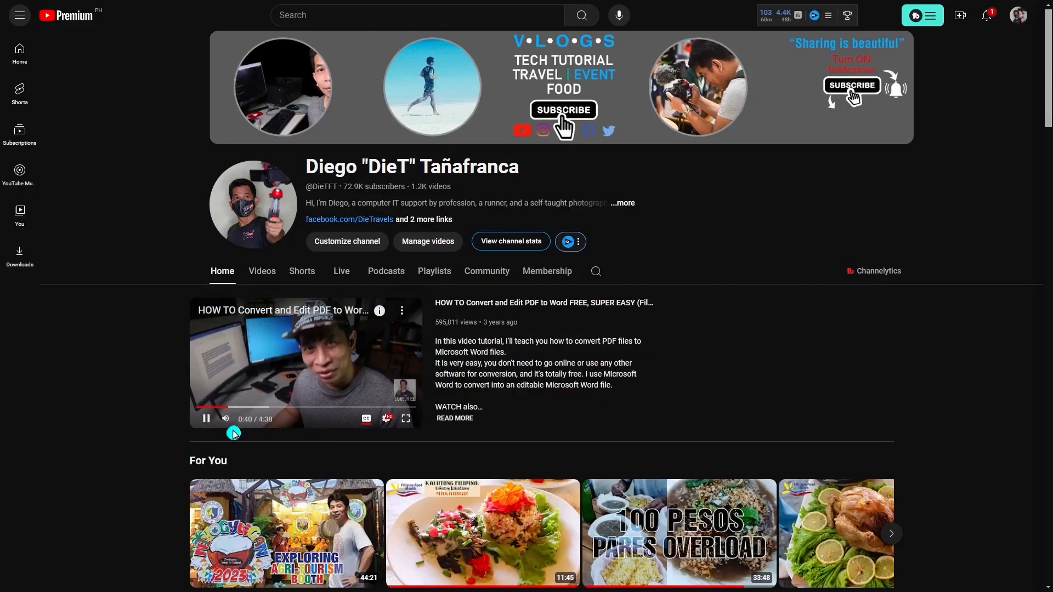
scroll(747, 405, down, 7)
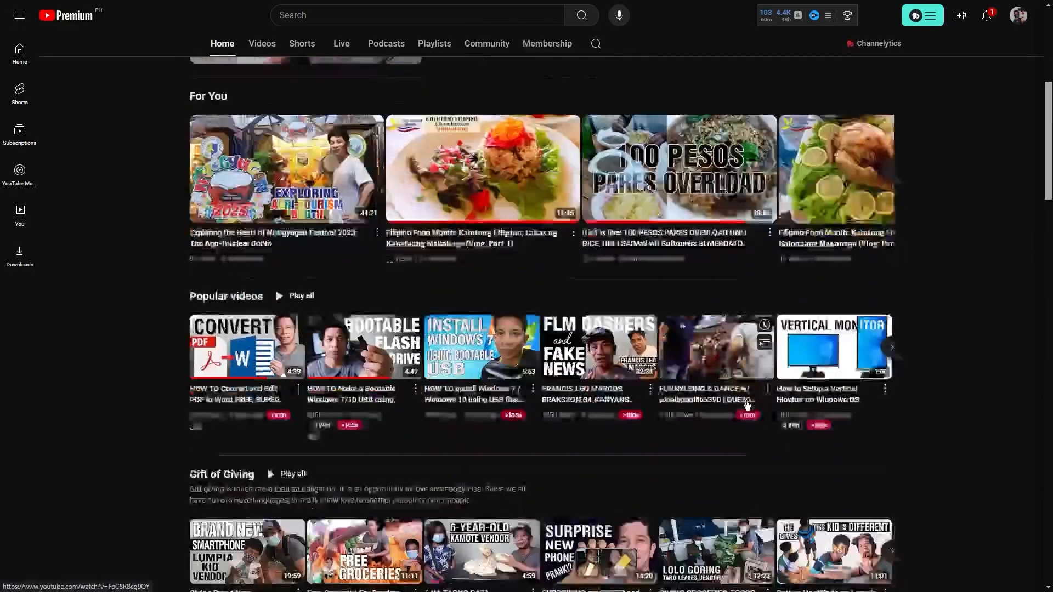
scroll(747, 405, down, 10)
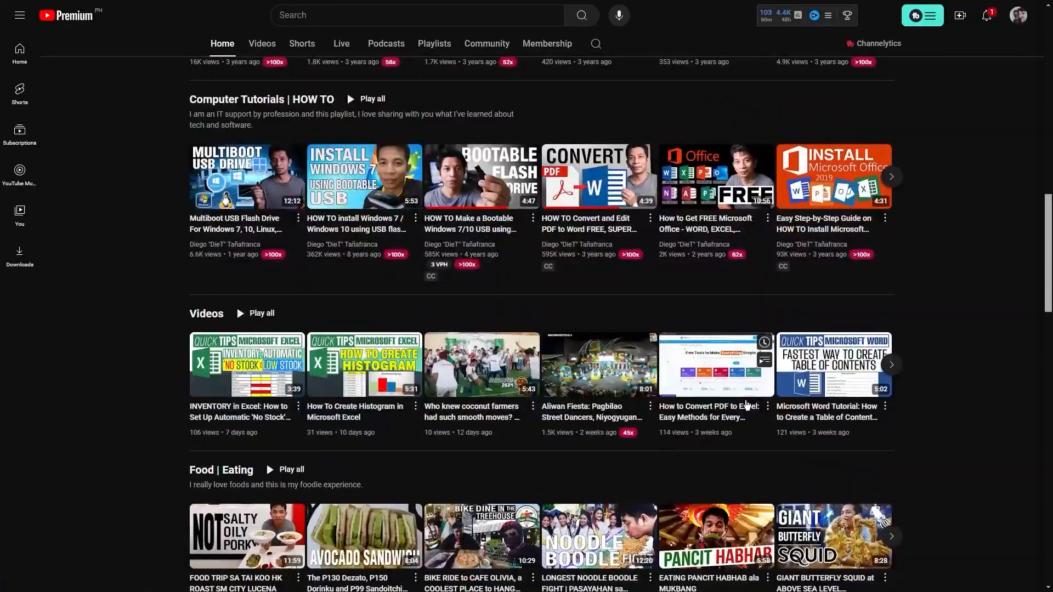
scroll(747, 405, down, 7)
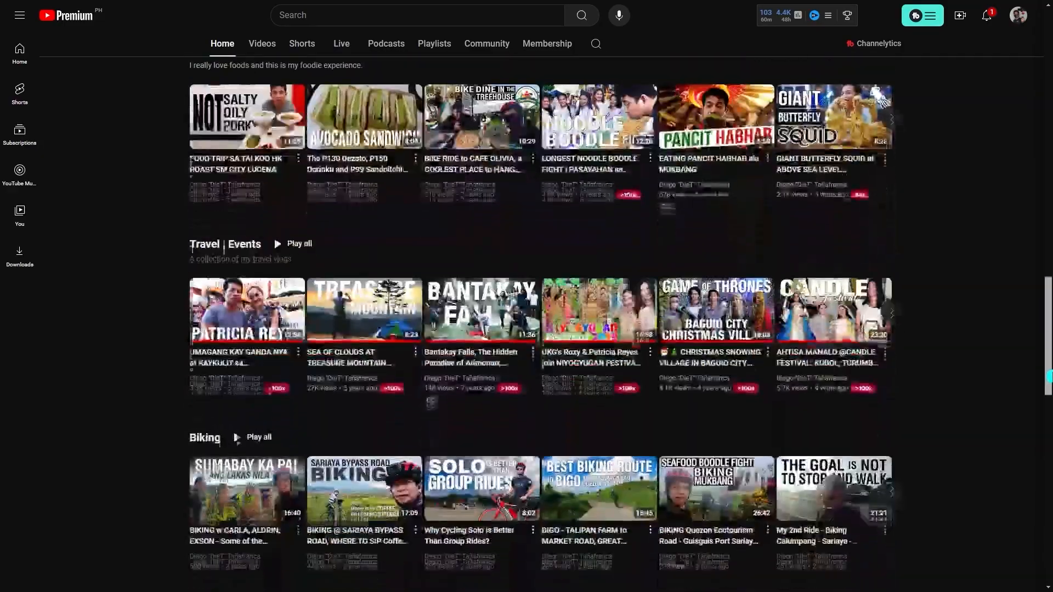